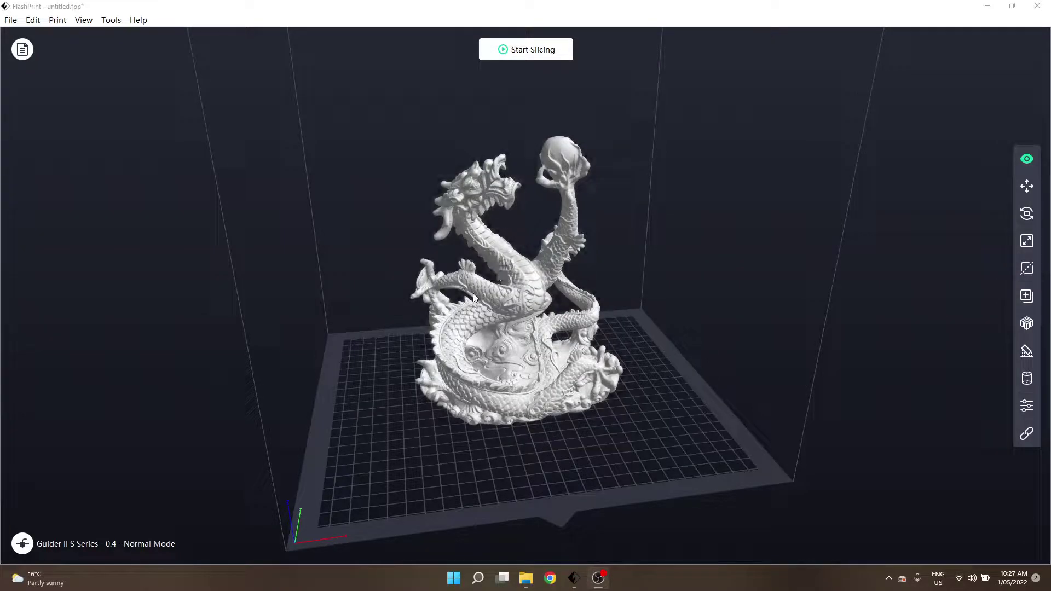
click(577, 369)
drag(577, 369, 617, 366)
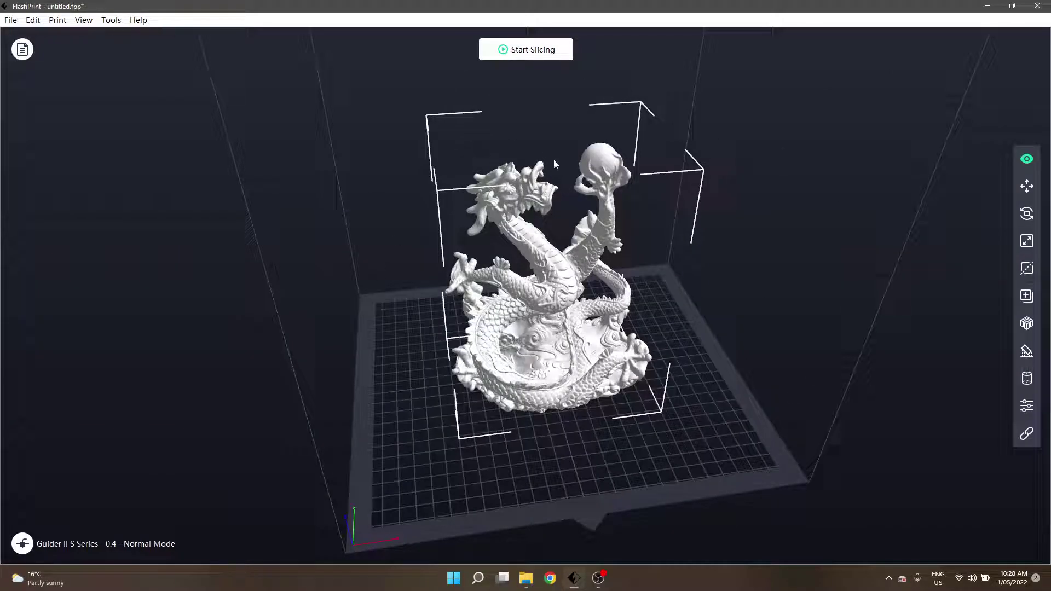
drag(554, 376, 583, 347)
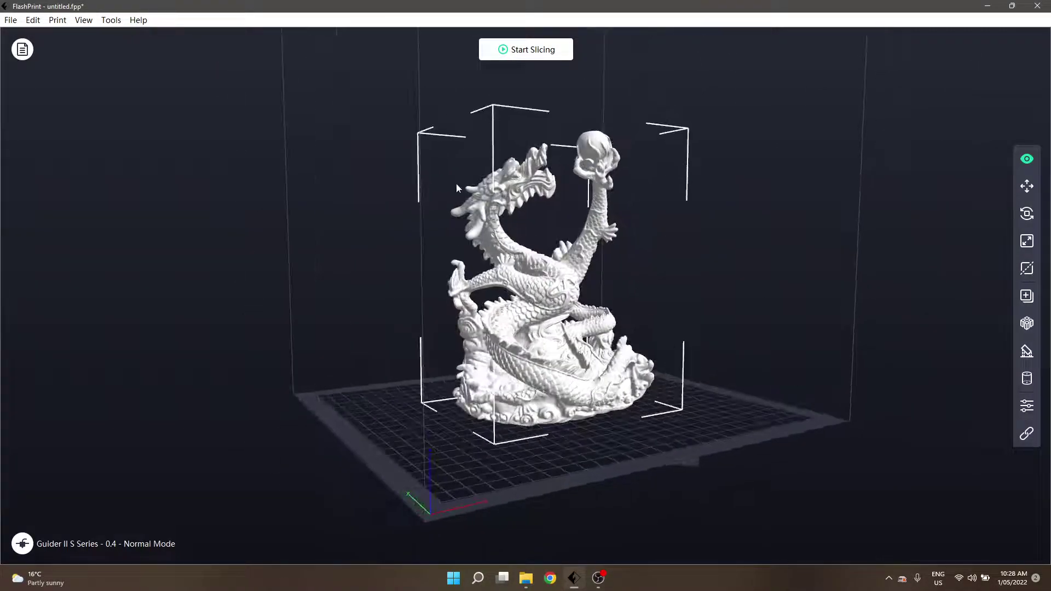
drag(527, 327, 504, 328)
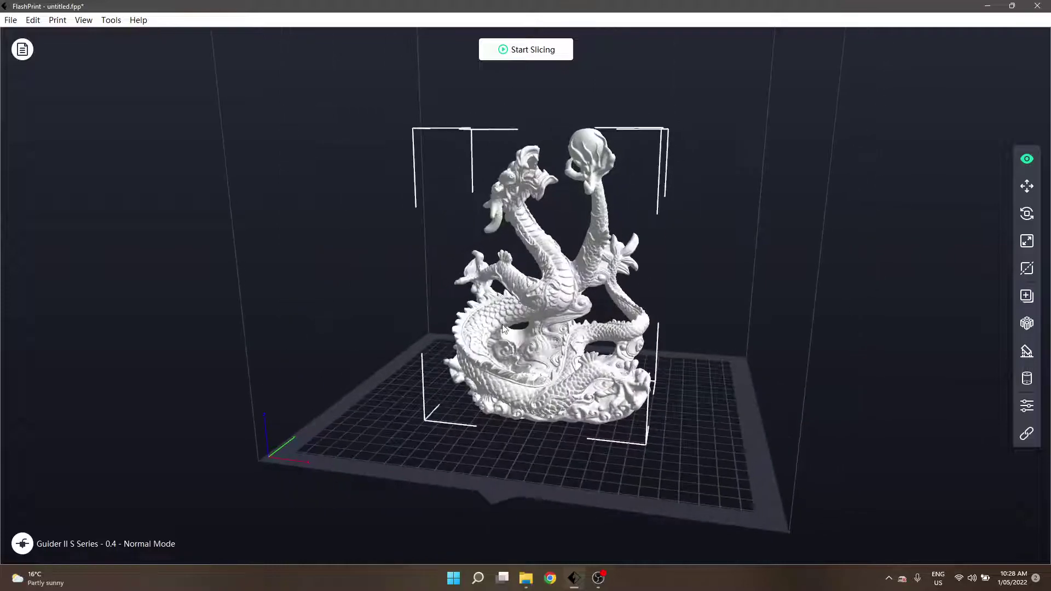
drag(607, 360, 990, 337)
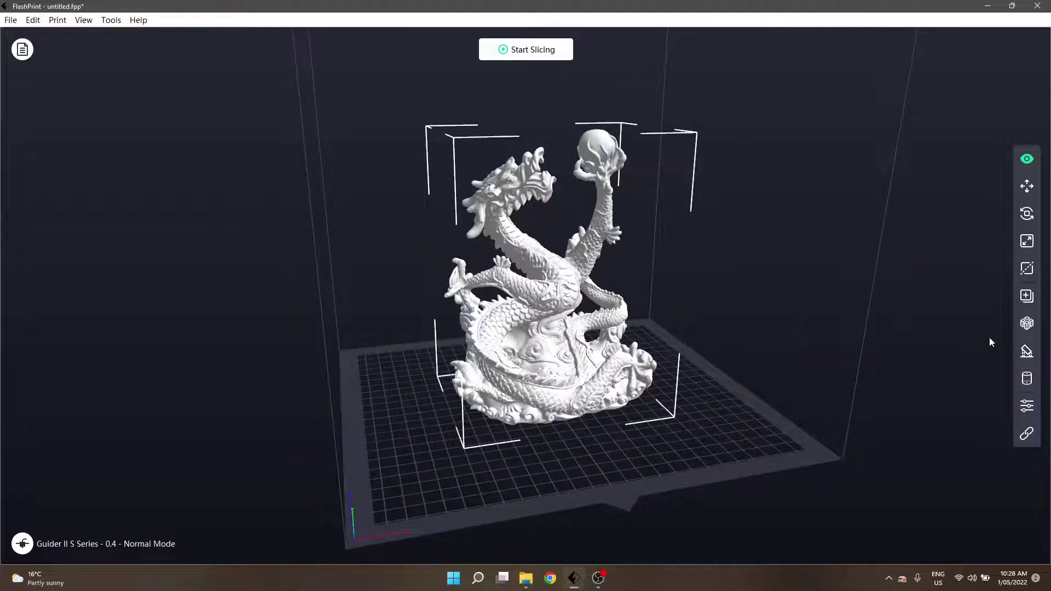
Step: Open Supports Options for the dragon (tree supports, 55° overhang) and select the 3.0mm Post Diameter field
click(1028, 354)
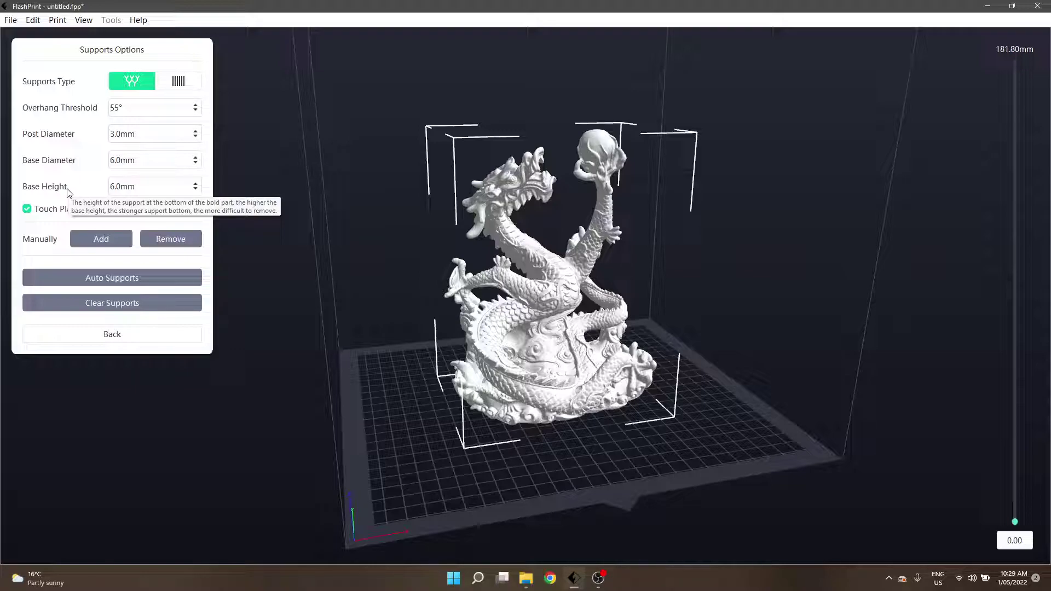
click(125, 136)
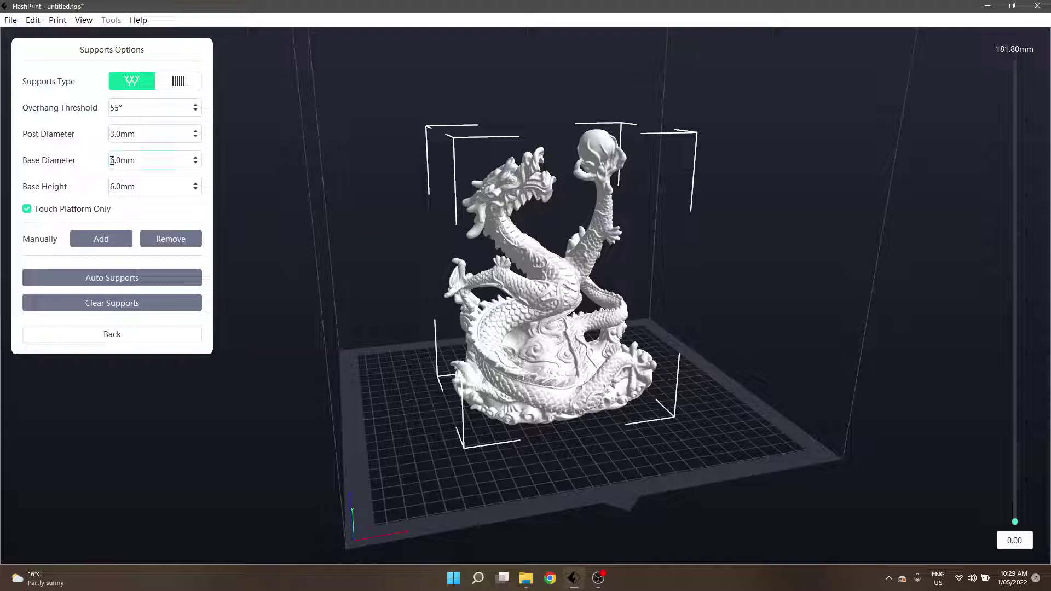
scroll(489, 355, up, 5)
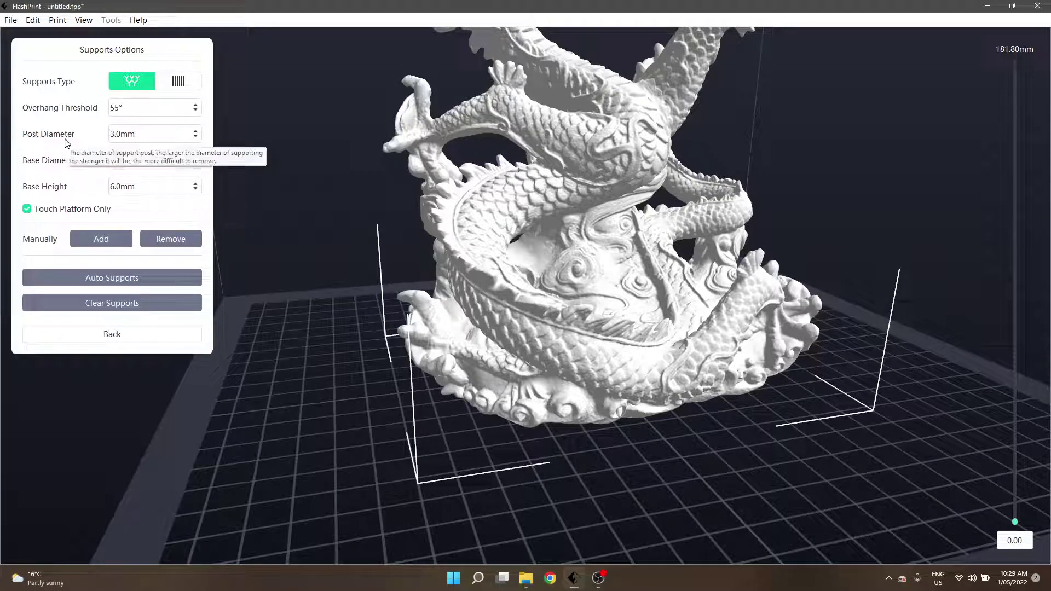
click(135, 132)
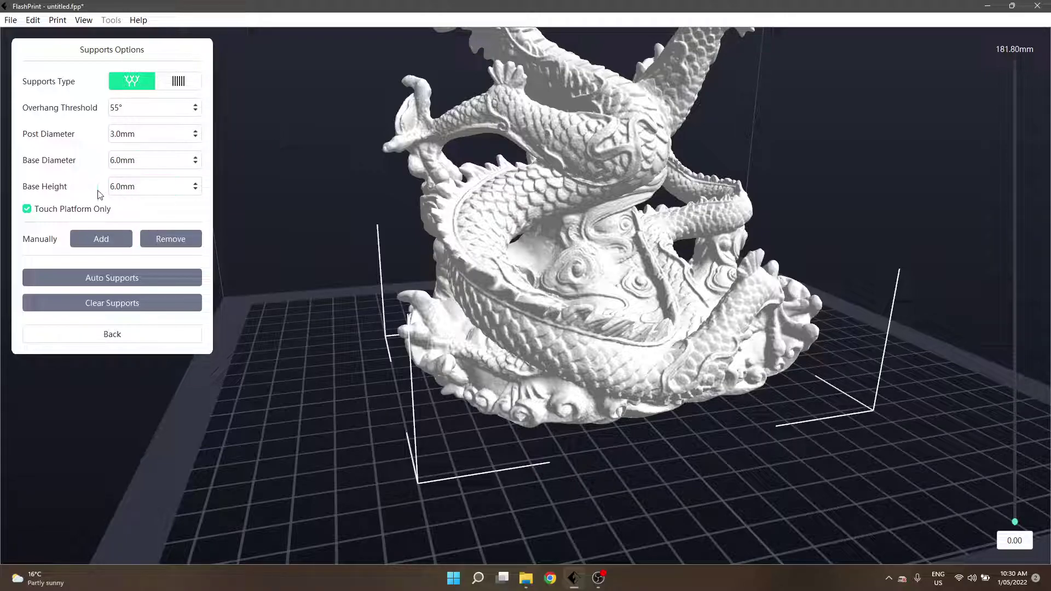
scroll(636, 340, down, 3)
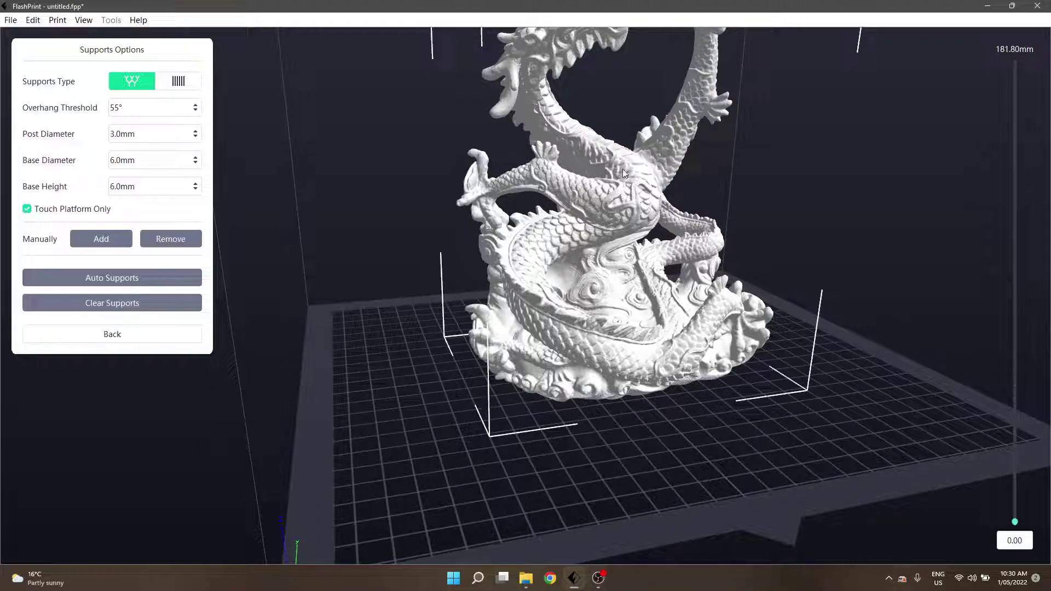
drag(624, 173, 613, 228)
scroll(602, 288, up, 2)
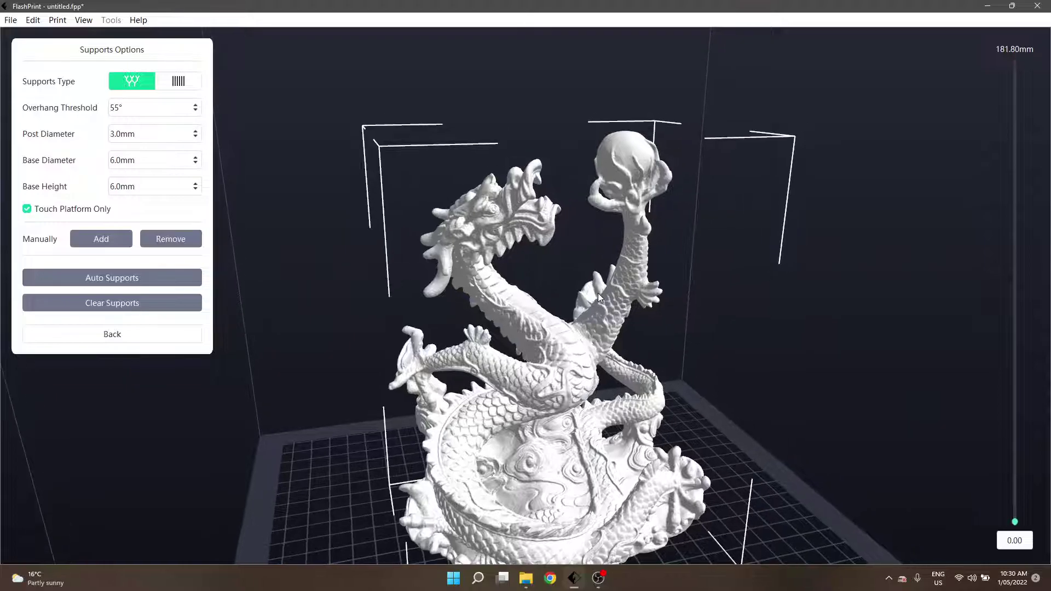
mouse_move(598, 294)
mouse_down()
mouse_move(601, 314)
mouse_move(607, 307)
mouse_up()
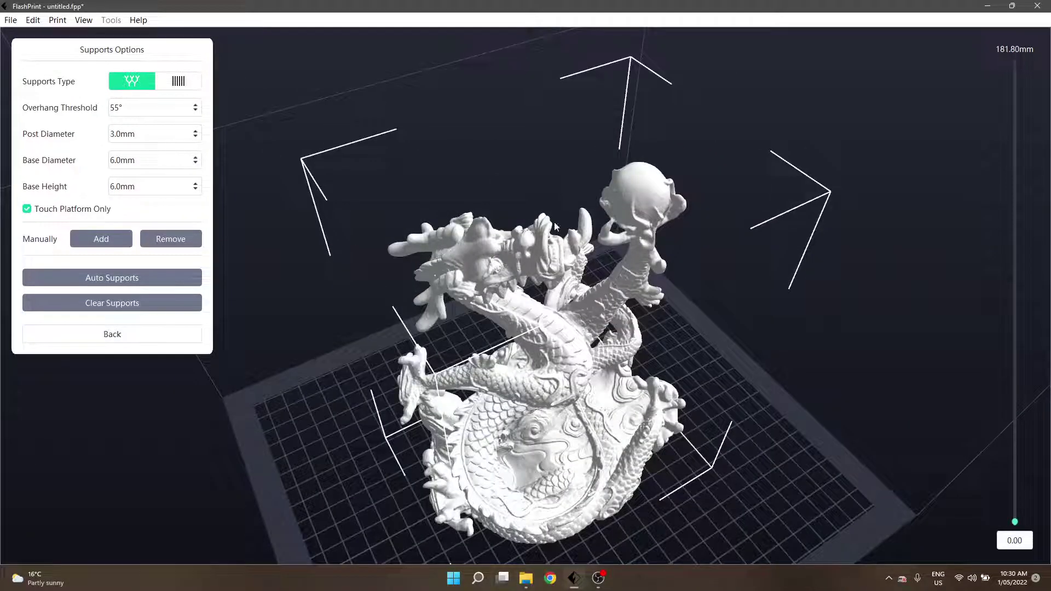
drag(575, 371, 520, 237)
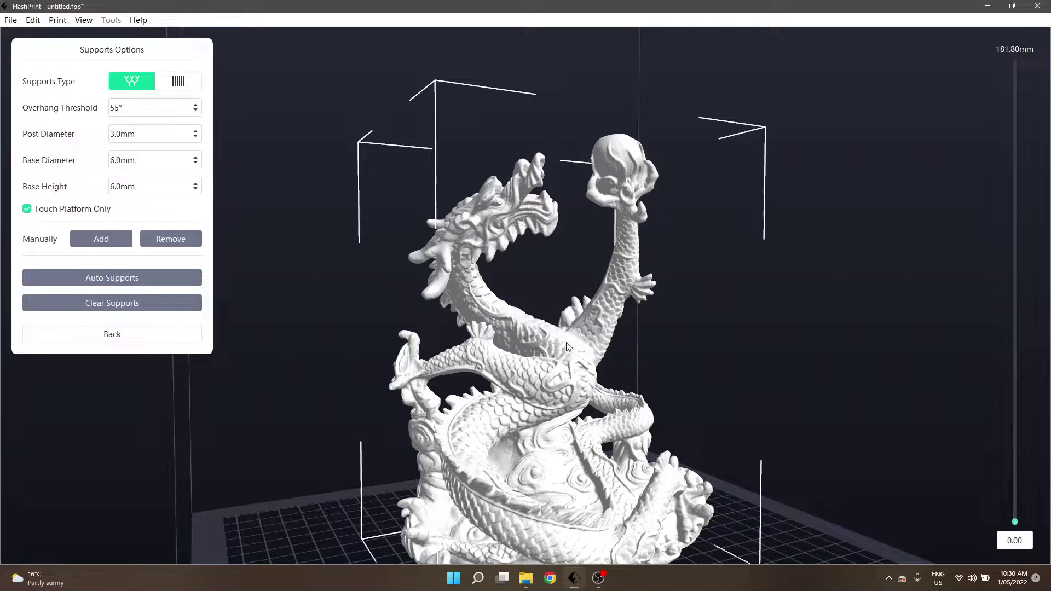
drag(535, 316, 528, 328)
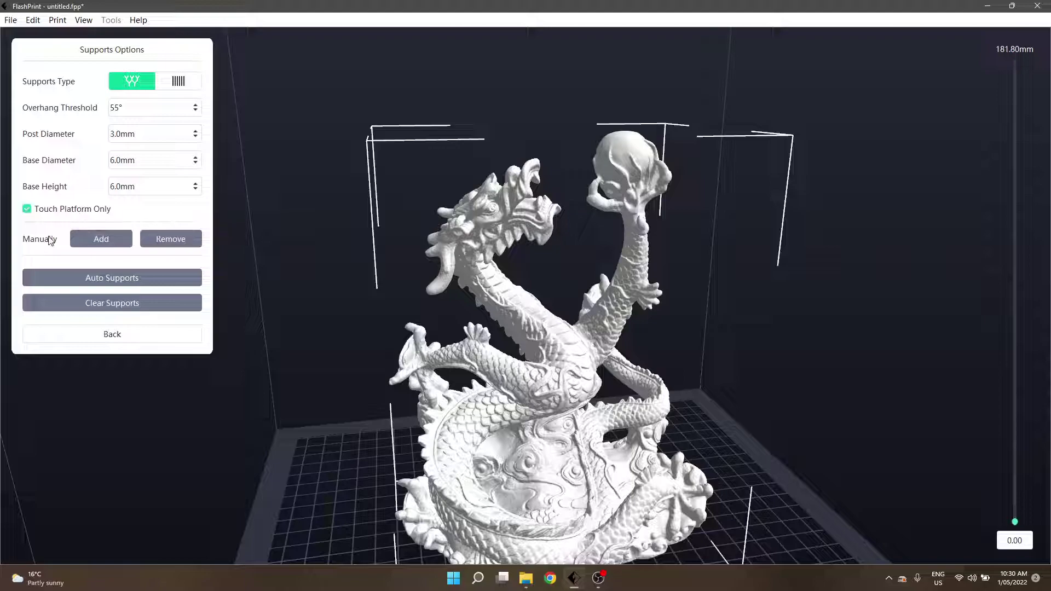
Step: Auto-generate platform-only tree supports for the dragon and inspect them from a low side view
click(35, 276)
click(79, 274)
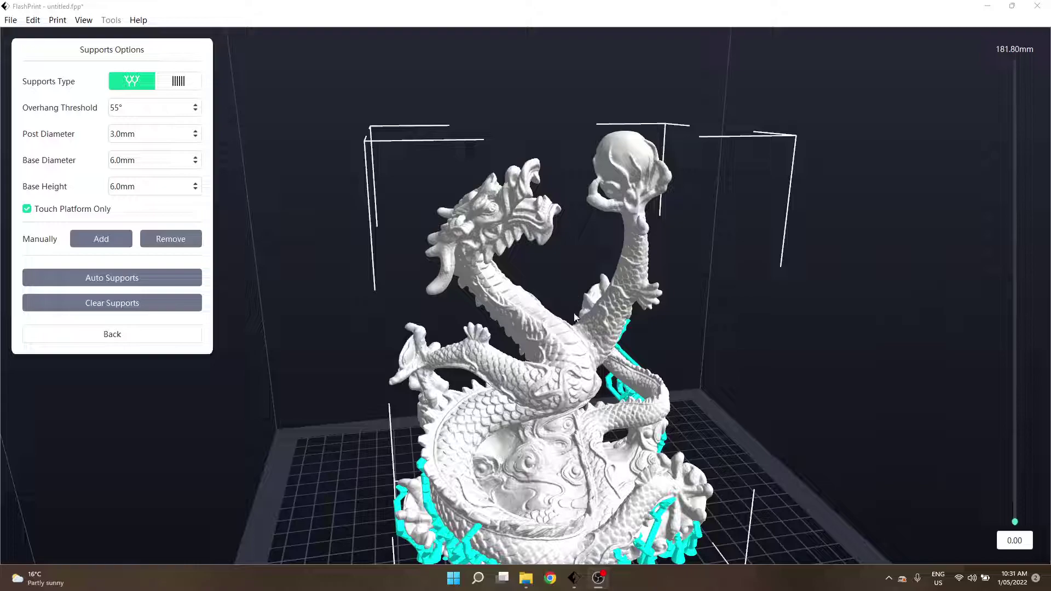
drag(563, 437, 599, 410)
drag(686, 346, 600, 365)
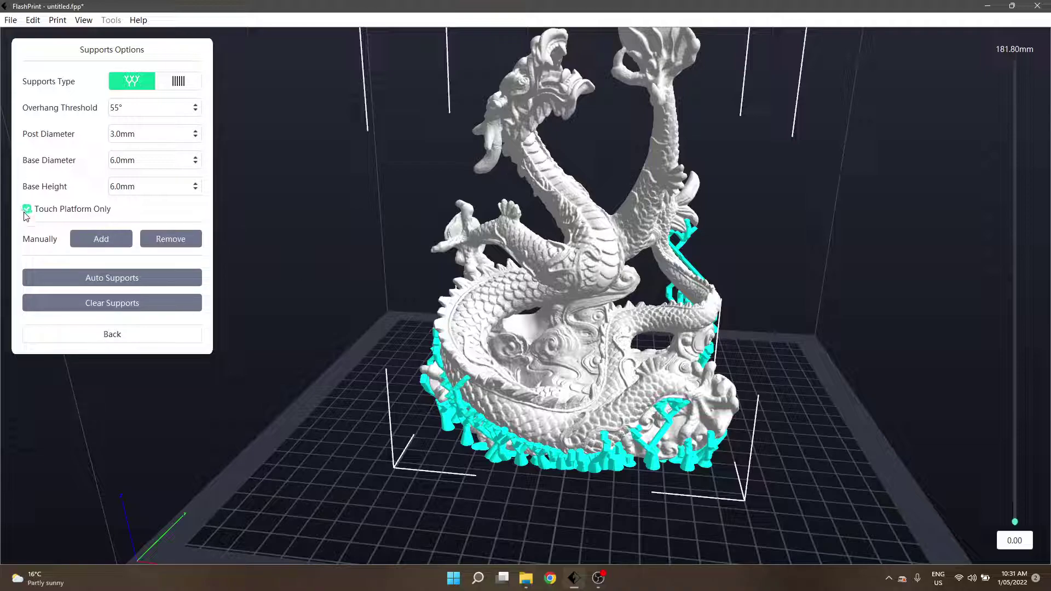
Step: Regenerate tree supports with Touch Platform Only off, confirming replacement of the existing supports
click(108, 282)
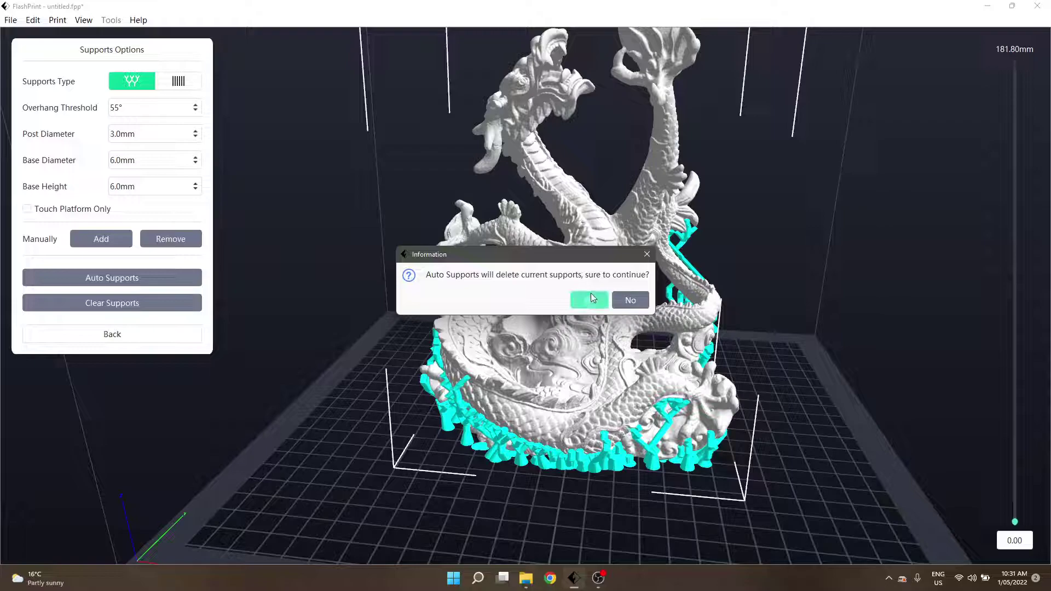
click(589, 295)
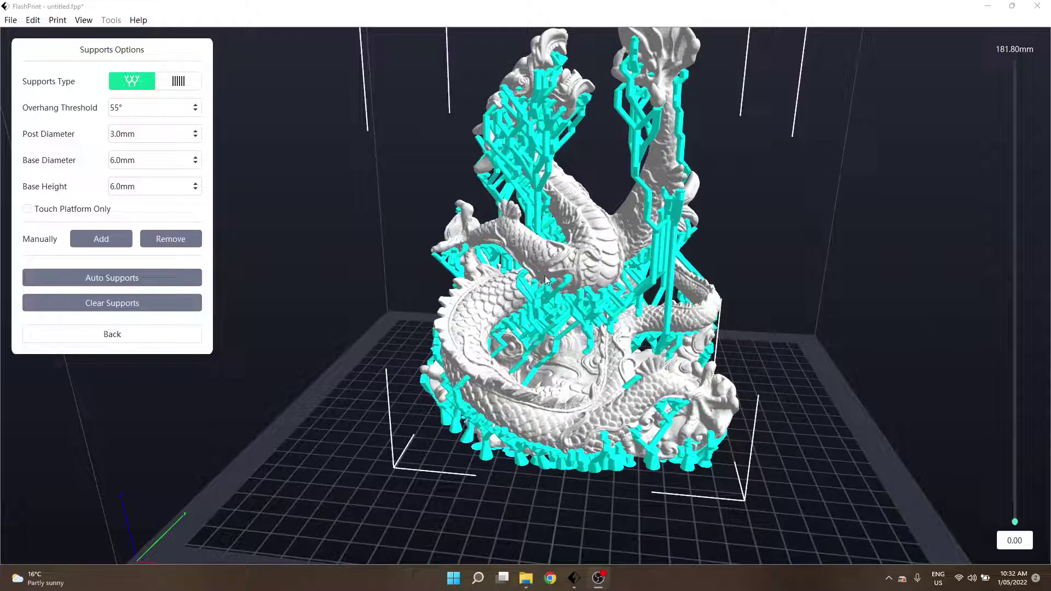
drag(560, 377, 493, 262)
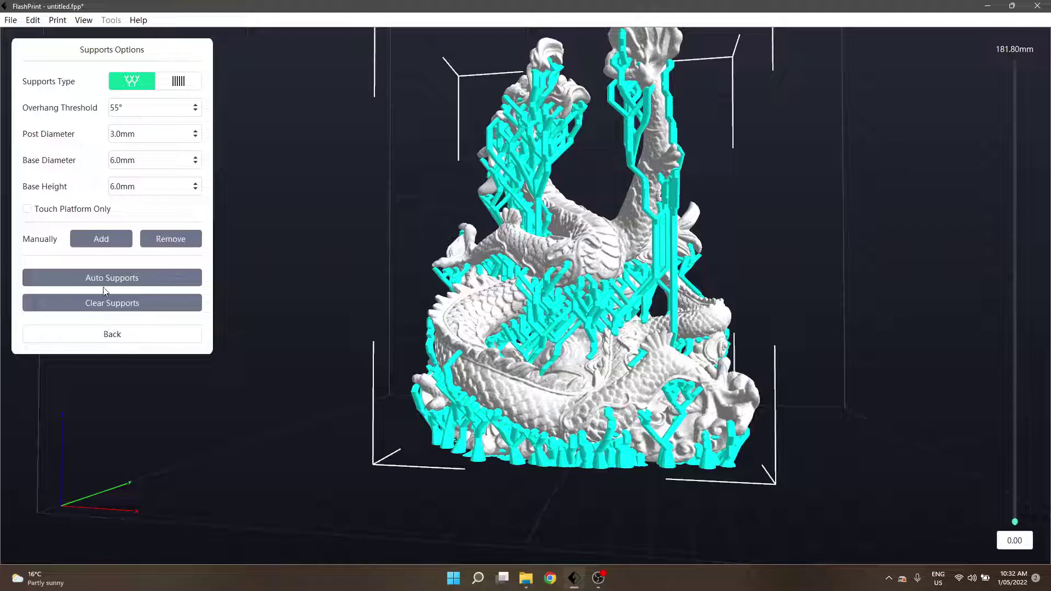
drag(534, 274, 451, 256)
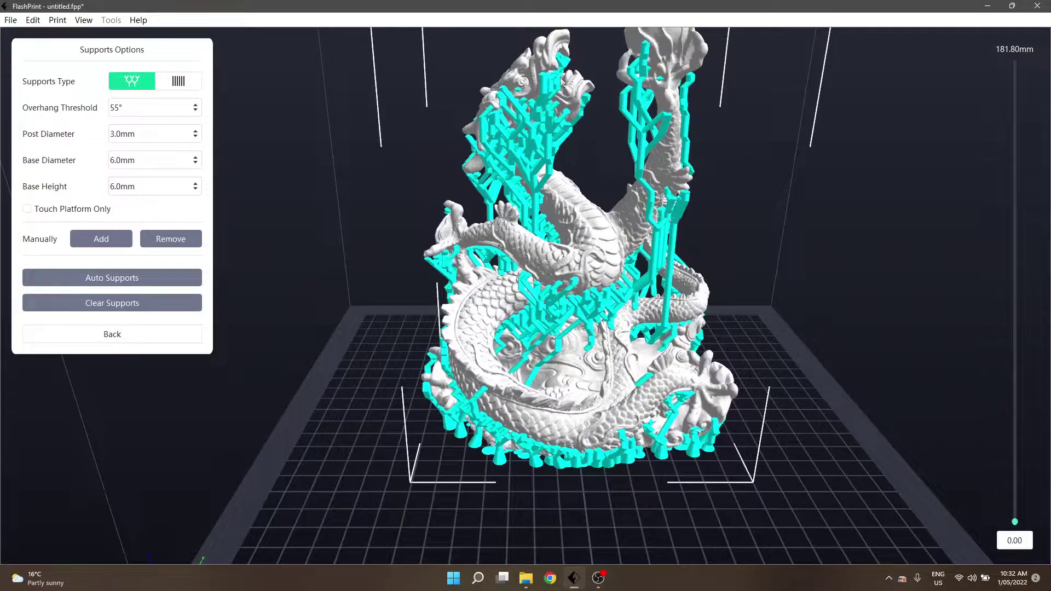
drag(559, 201, 524, 147)
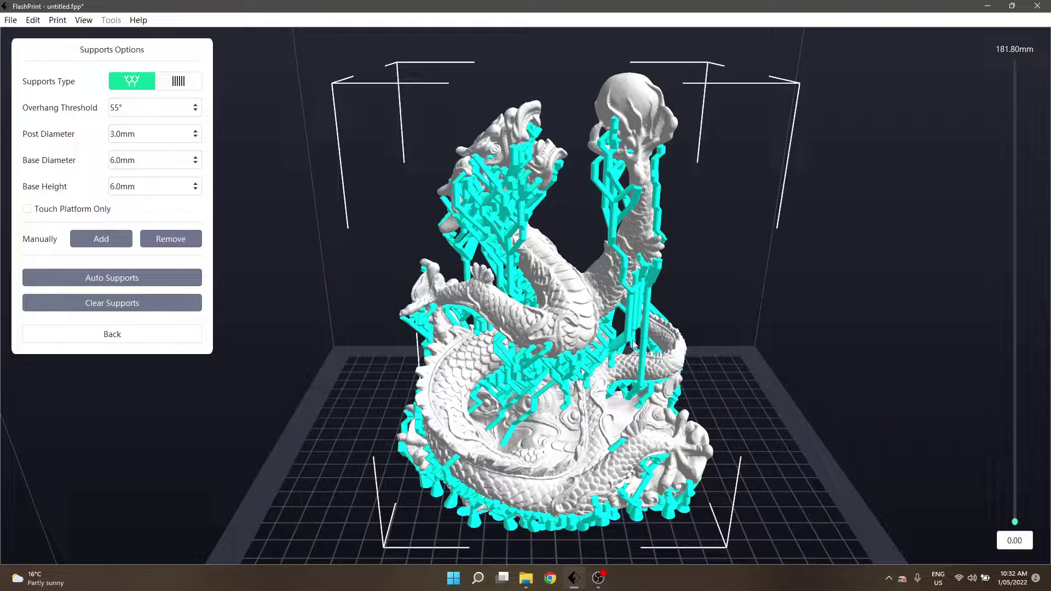
drag(487, 290, 524, 297)
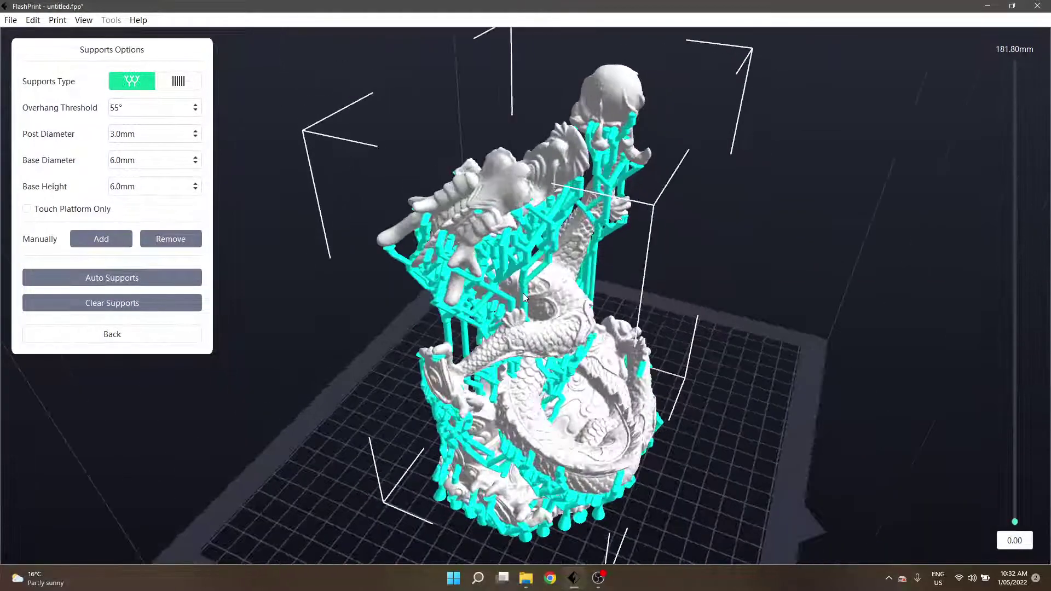
scroll(524, 297, up, 6)
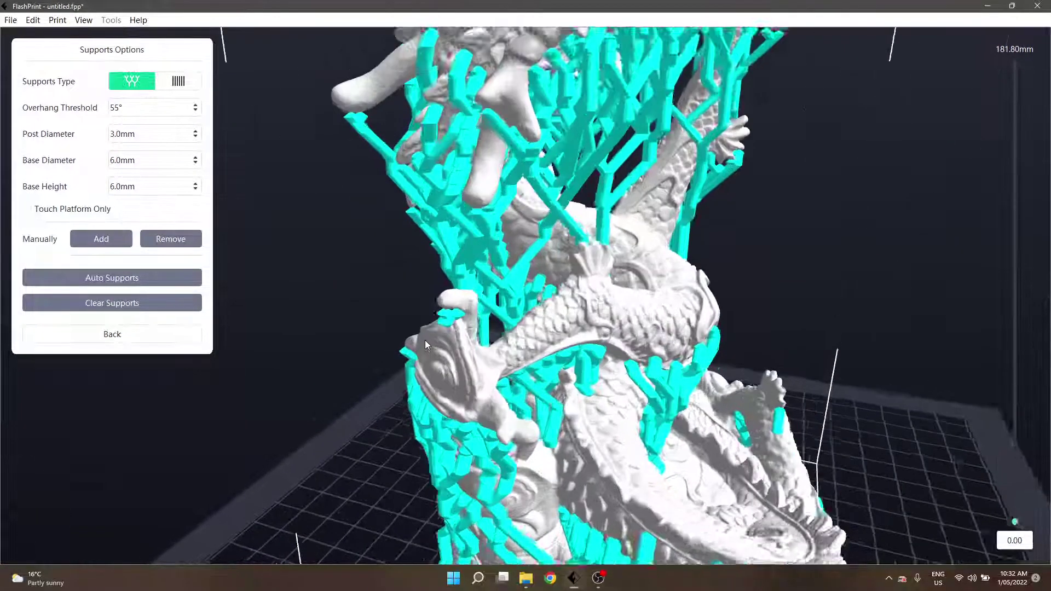
scroll(425, 340, up, 2)
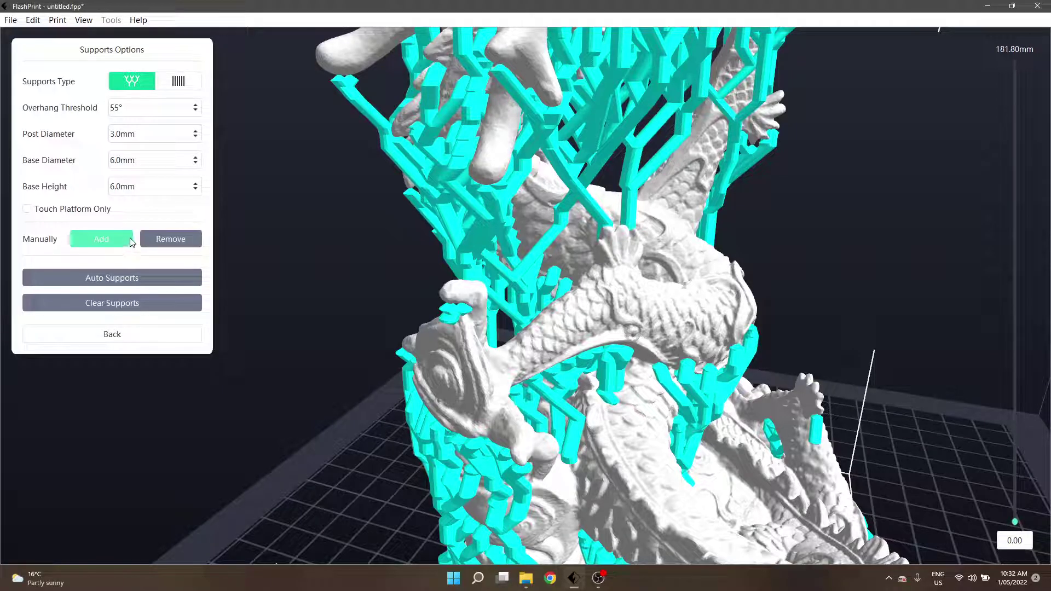
Step: Delete the two stray support pieces beside the dragon's nose using manual Remove mode
click(166, 238)
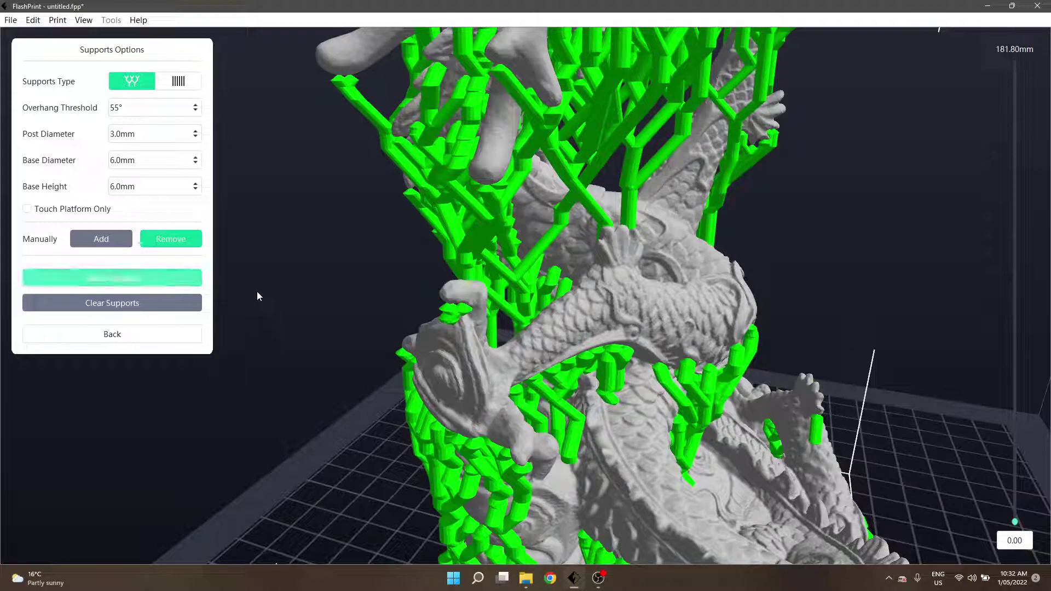
click(454, 315)
click(460, 308)
Step: Manually add a support under the dragon's head, then inspect the supported model
click(109, 241)
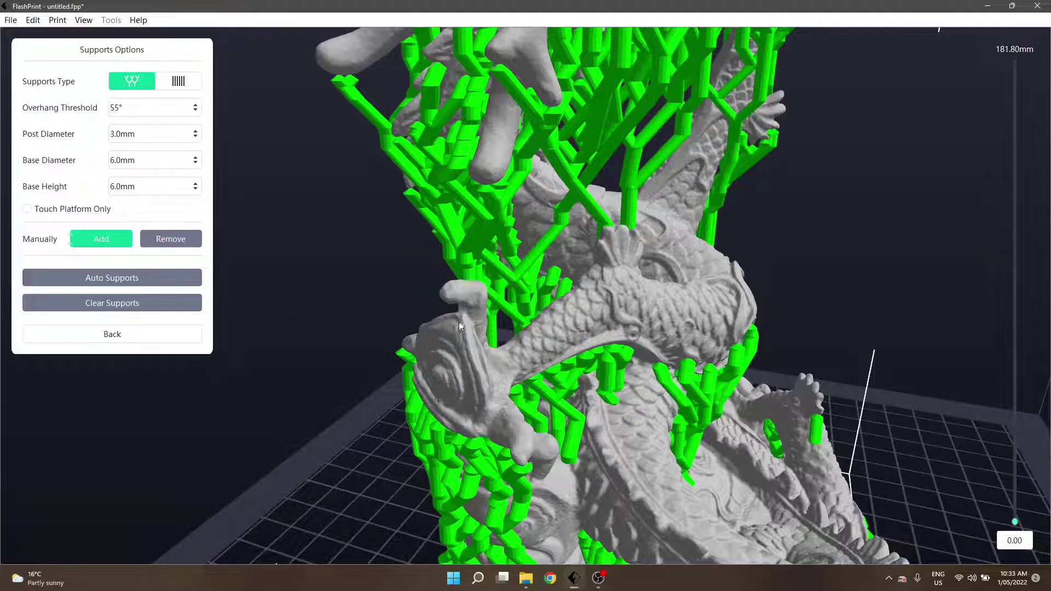
drag(459, 320, 614, 379)
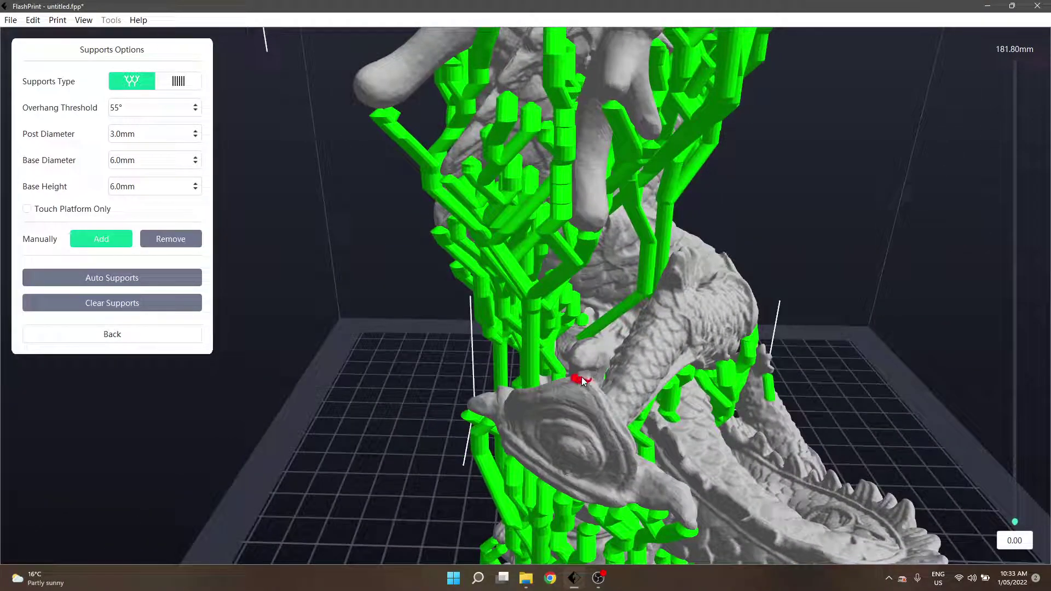
click(582, 378)
drag(605, 391, 685, 297)
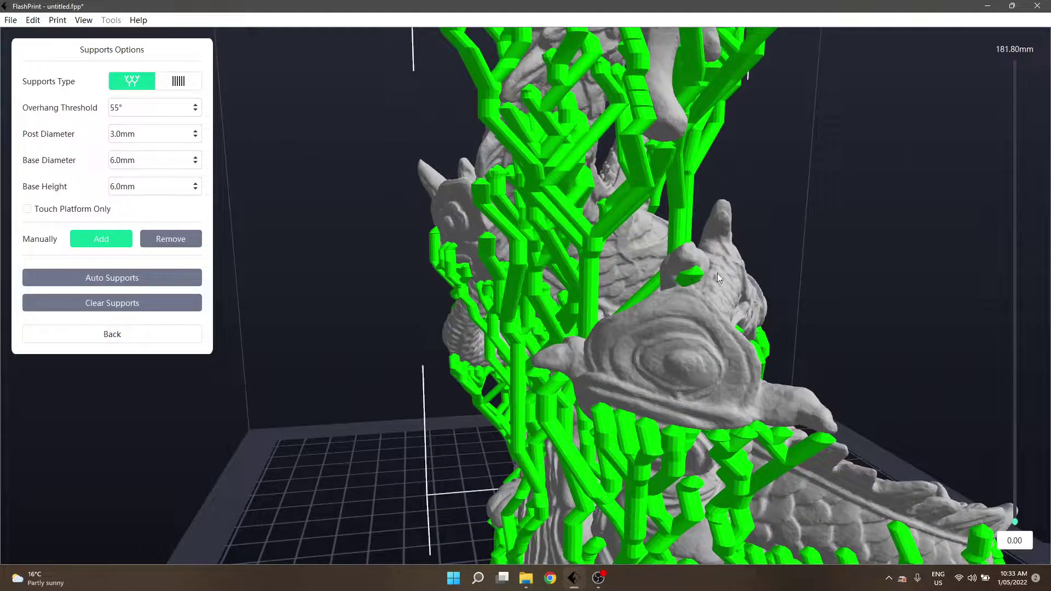
drag(717, 275, 679, 279)
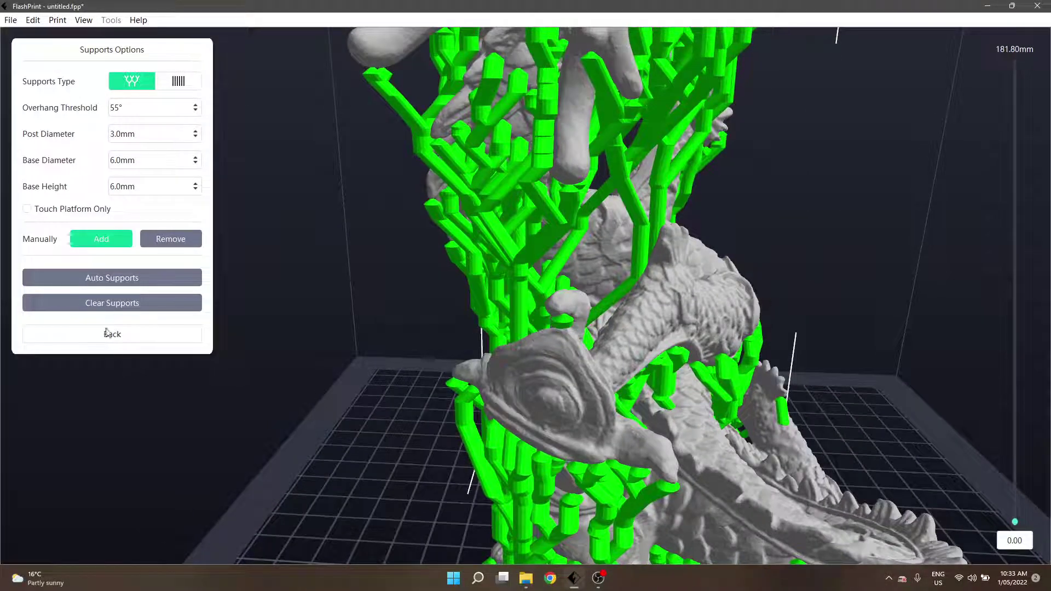
Step: Turn off manual support adding and exit Supports Options to the main view
click(103, 241)
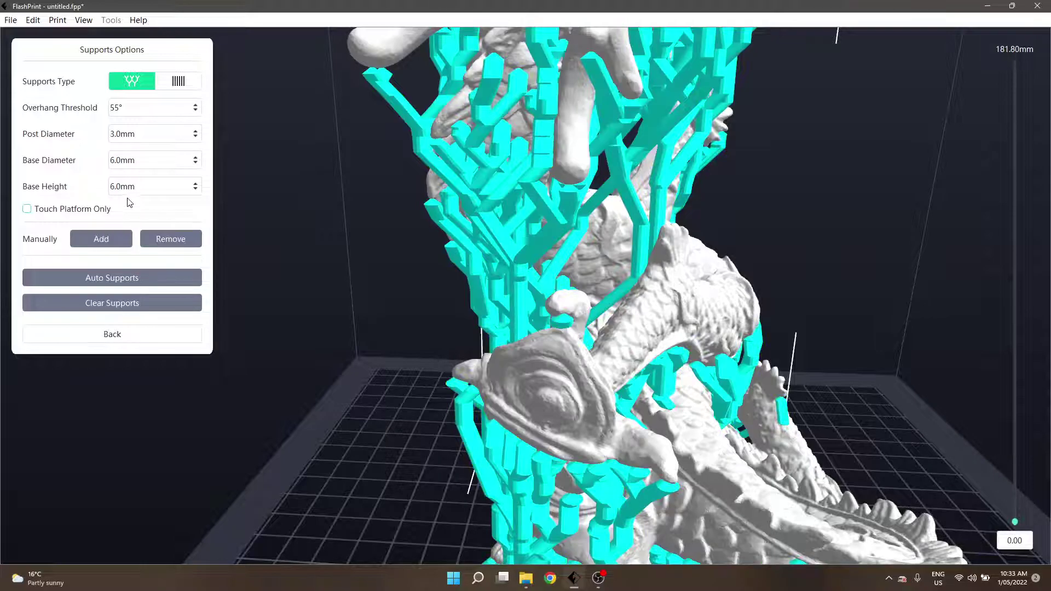
click(119, 241)
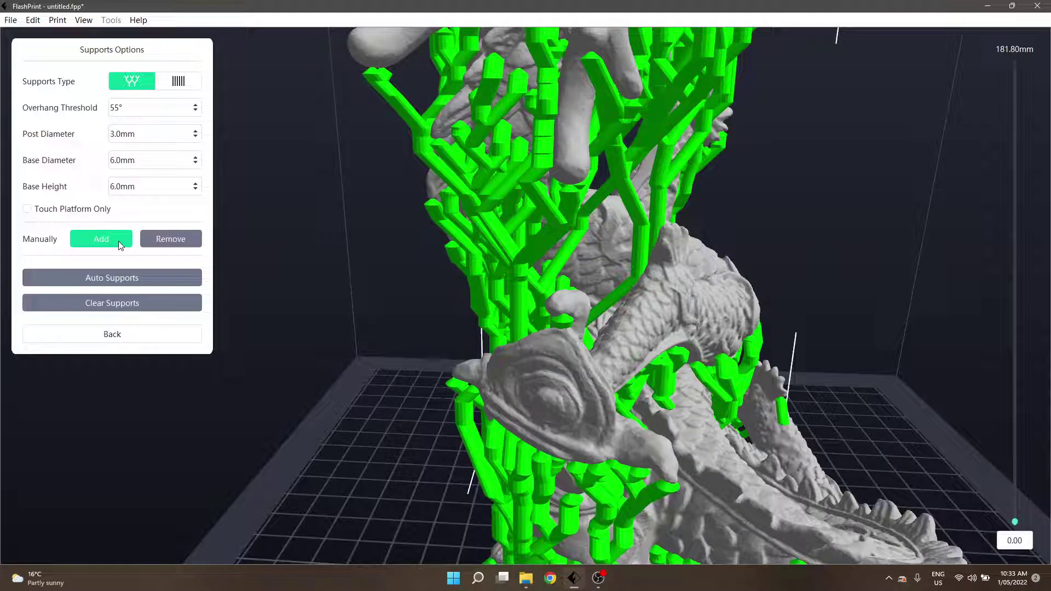
click(118, 241)
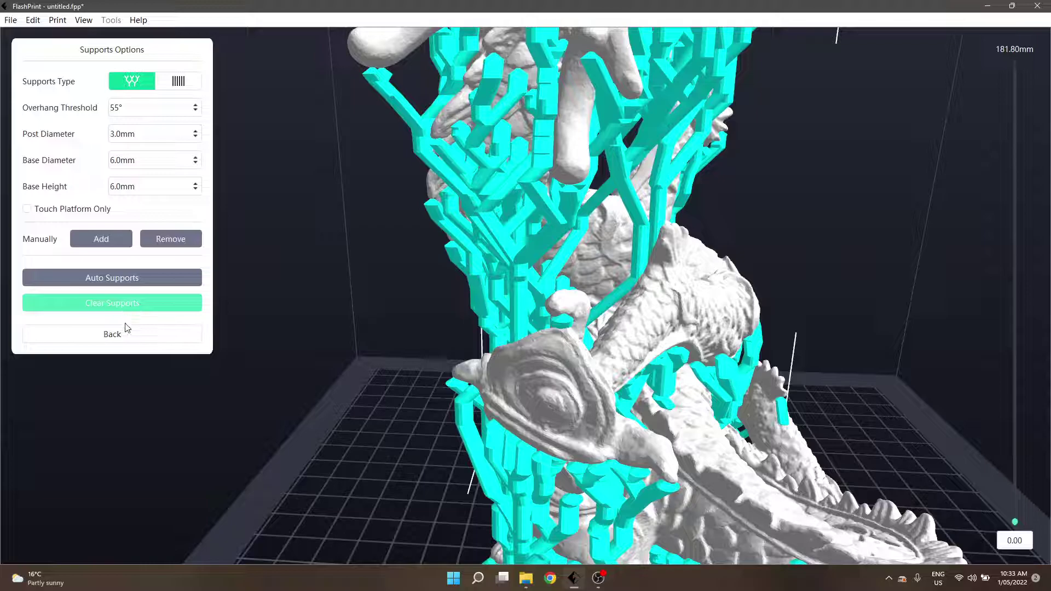
click(112, 334)
drag(591, 307, 733, 255)
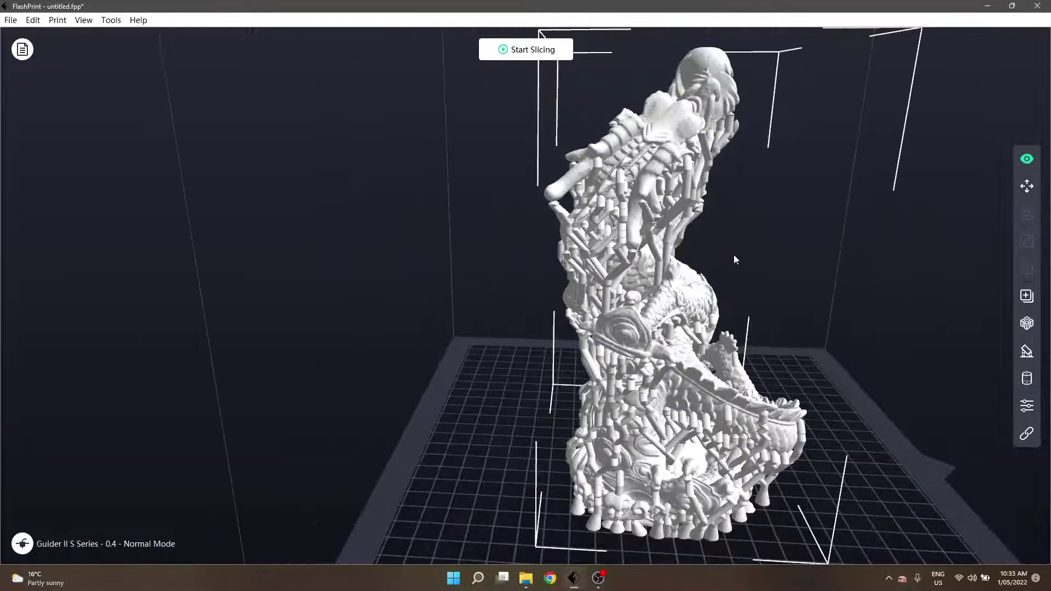
drag(646, 315, 629, 311)
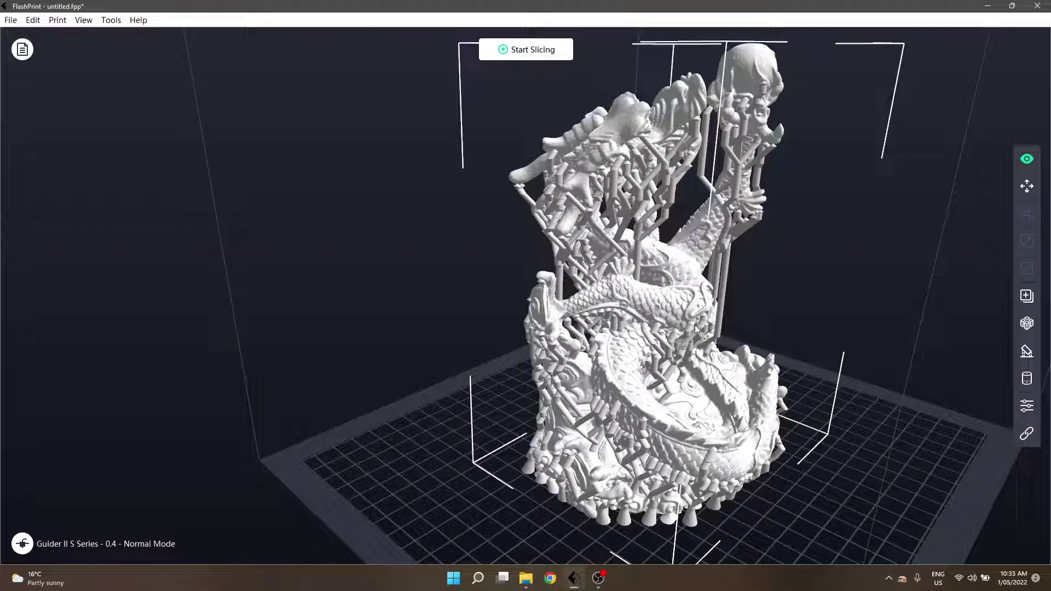
drag(695, 324, 634, 317)
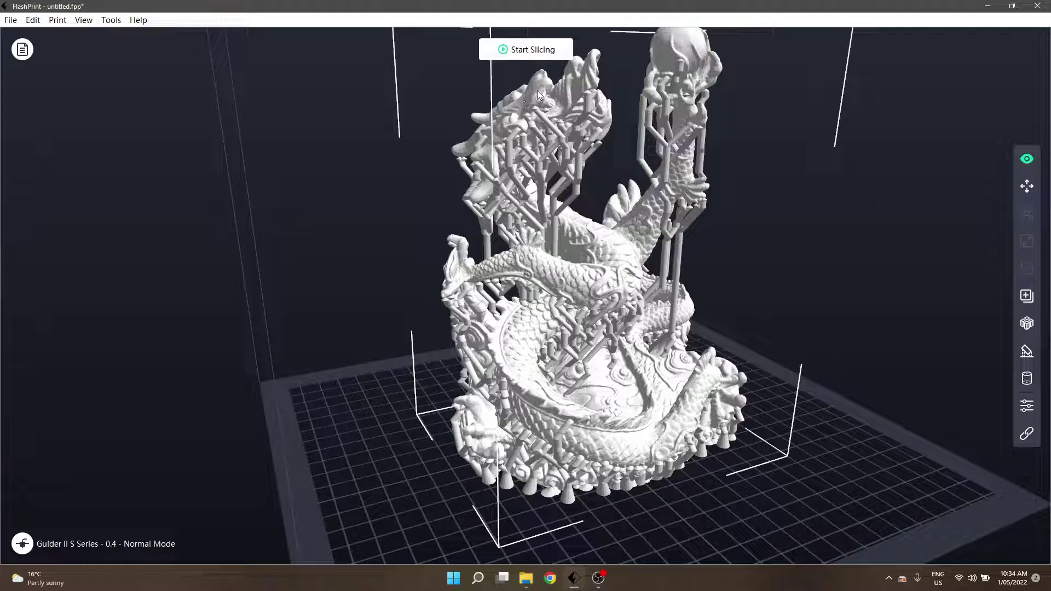
Step: Slice the dragon in Basic Mode with the Standard profile: 0.18mm layers, 15% infill, 2 shells
click(501, 50)
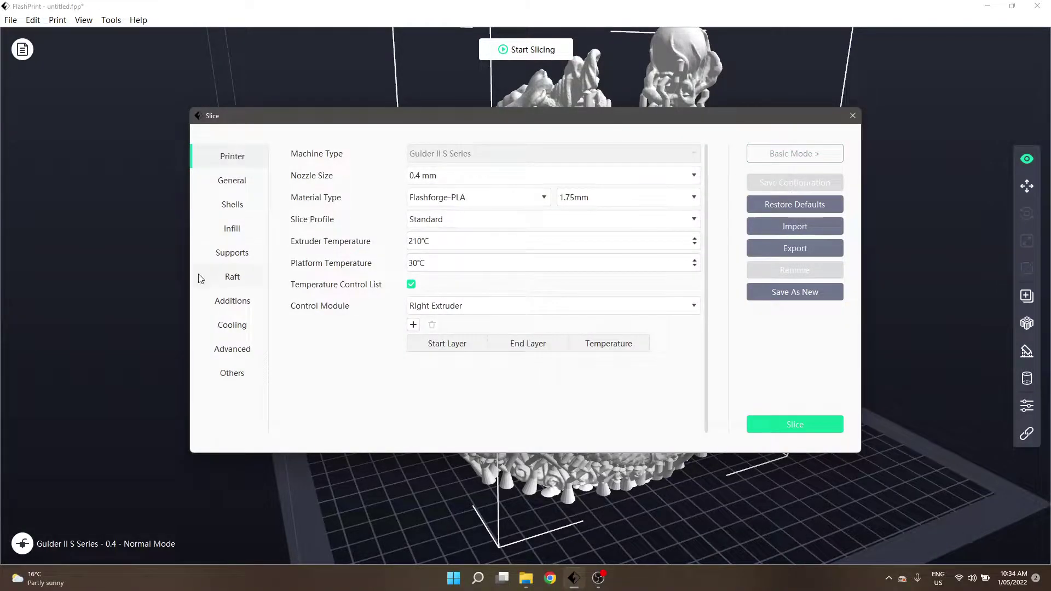
click(769, 154)
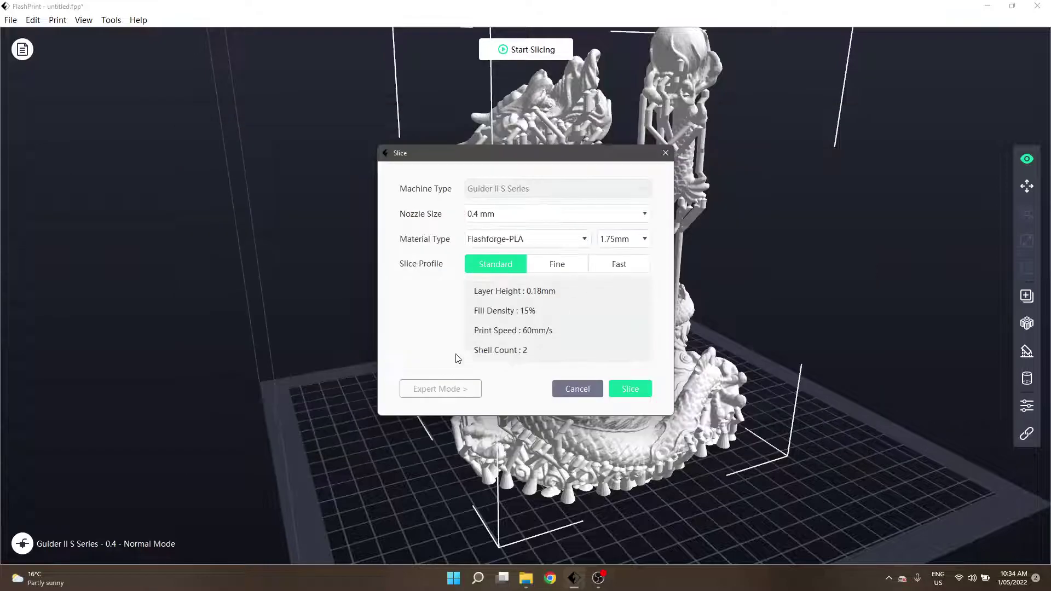
click(642, 388)
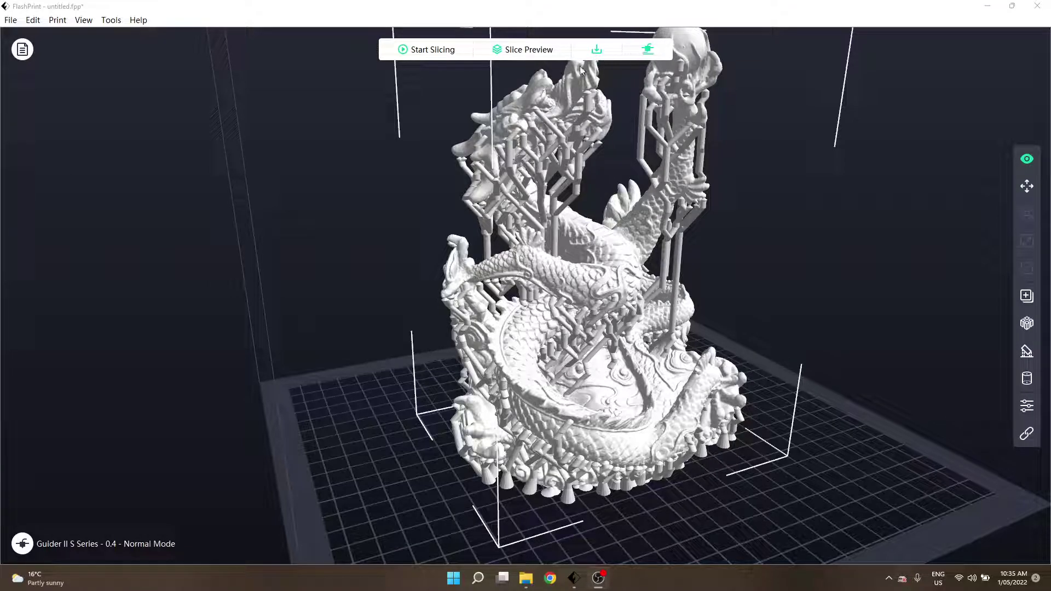
Step: Review the slice preview: 1014 layers, 31 hours 4 minutes, 213.63g/71.63m filament
click(496, 49)
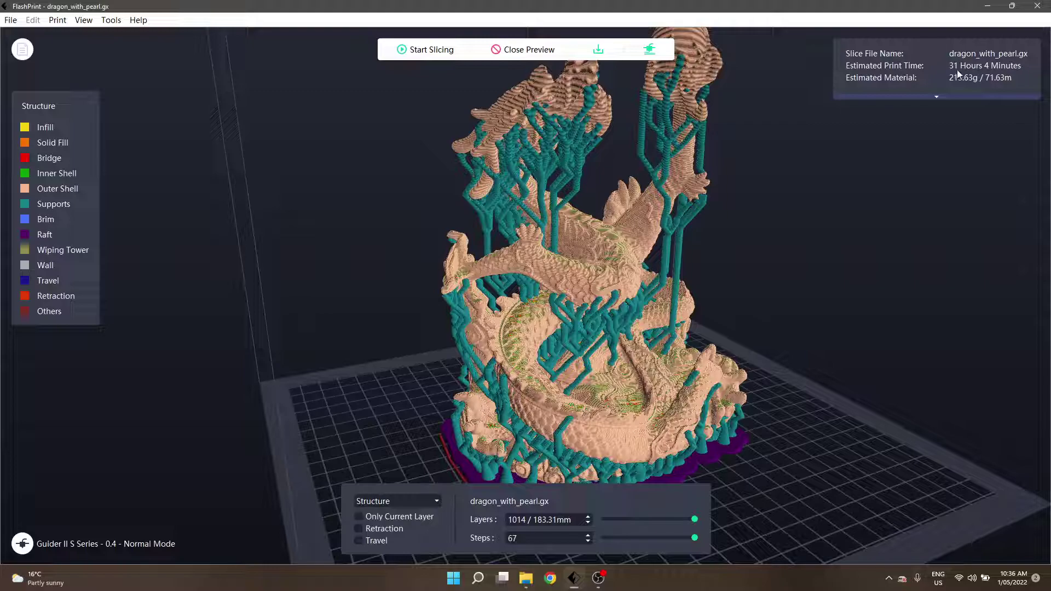
click(936, 99)
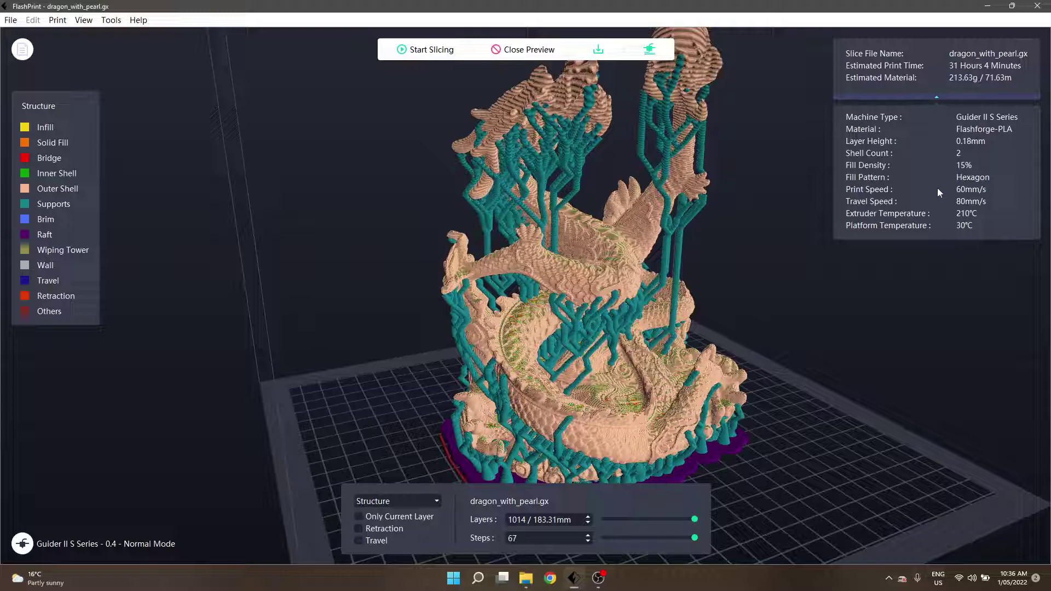
click(924, 97)
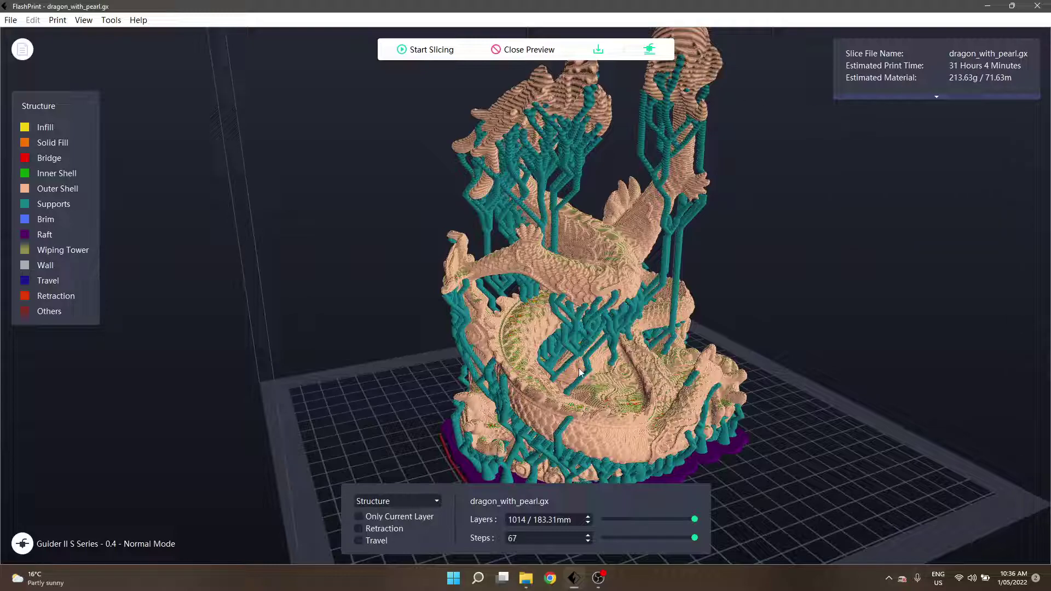
scroll(578, 361, up, 3)
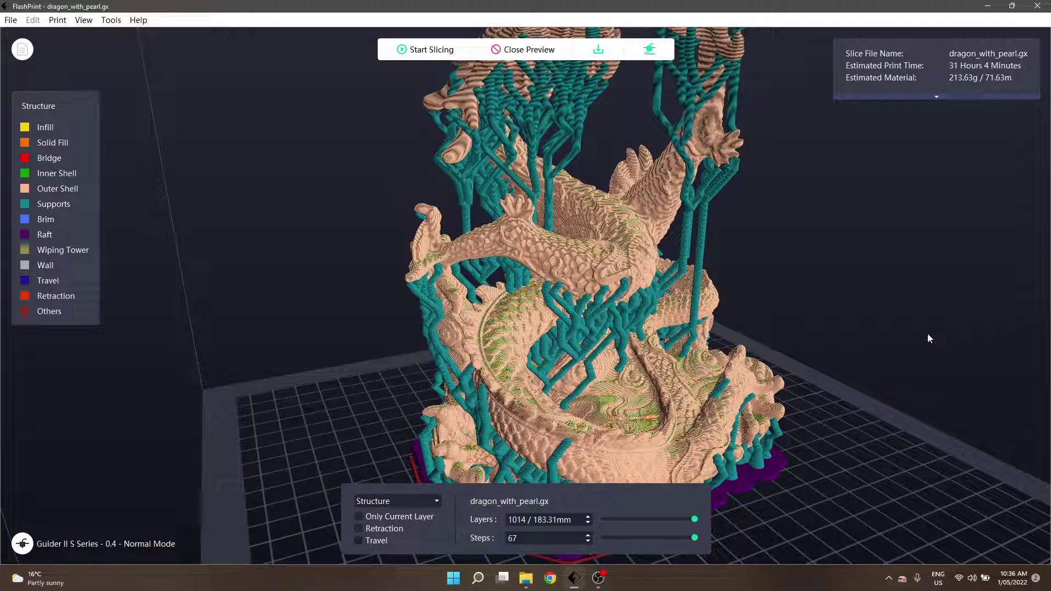
Step: Close the slice preview, then zoom out and back in on the tree-supported dragon
click(527, 49)
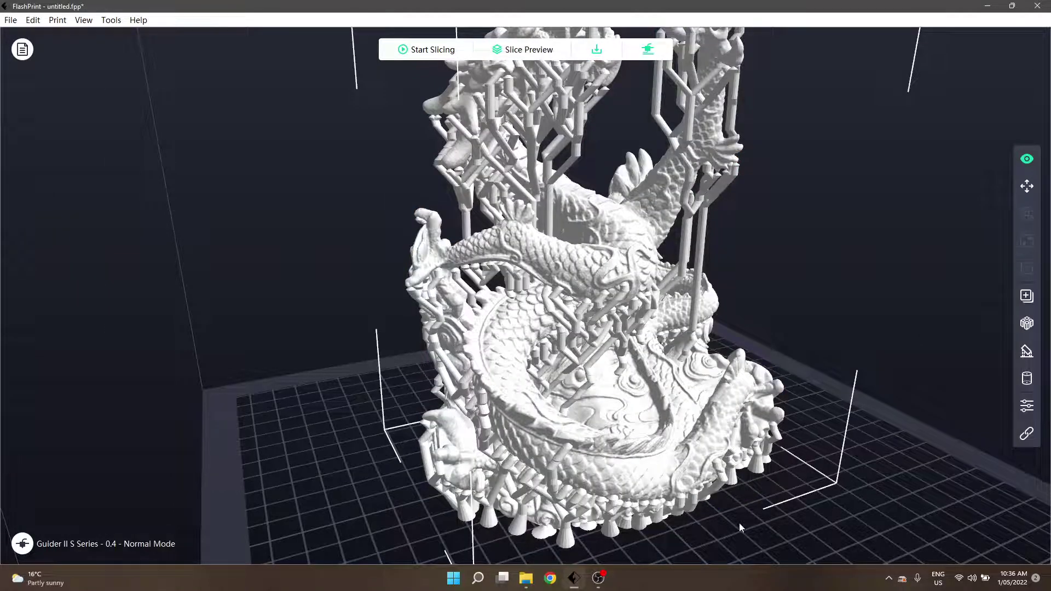
scroll(739, 524, down, 5)
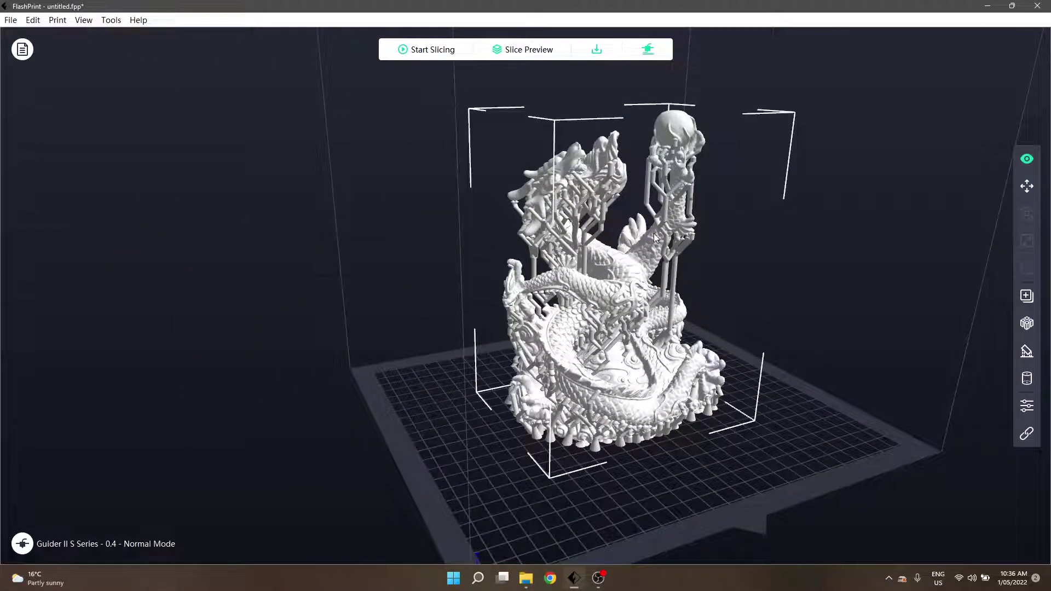
scroll(654, 233, up, 3)
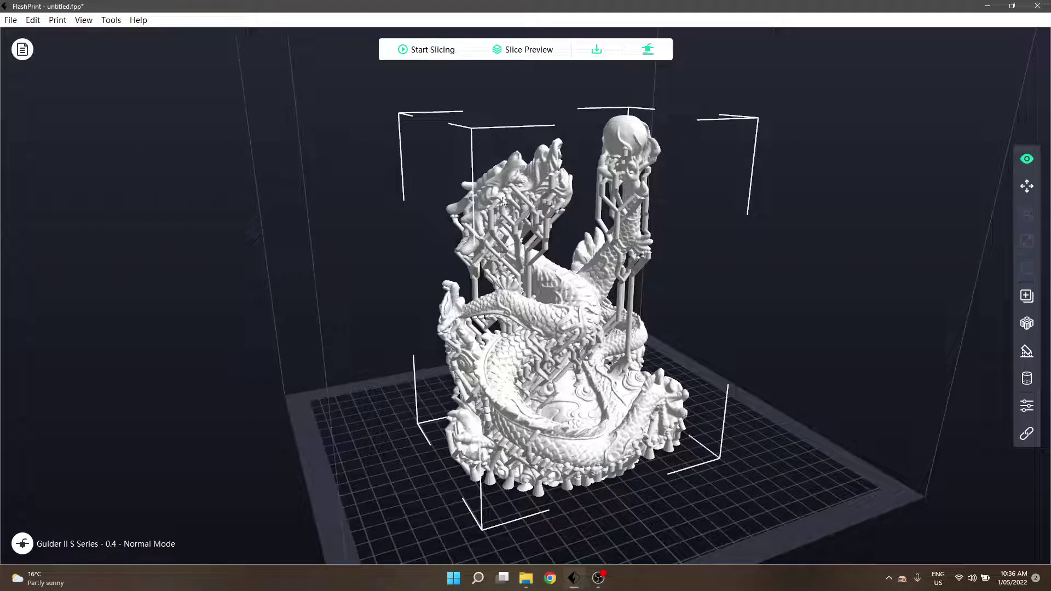